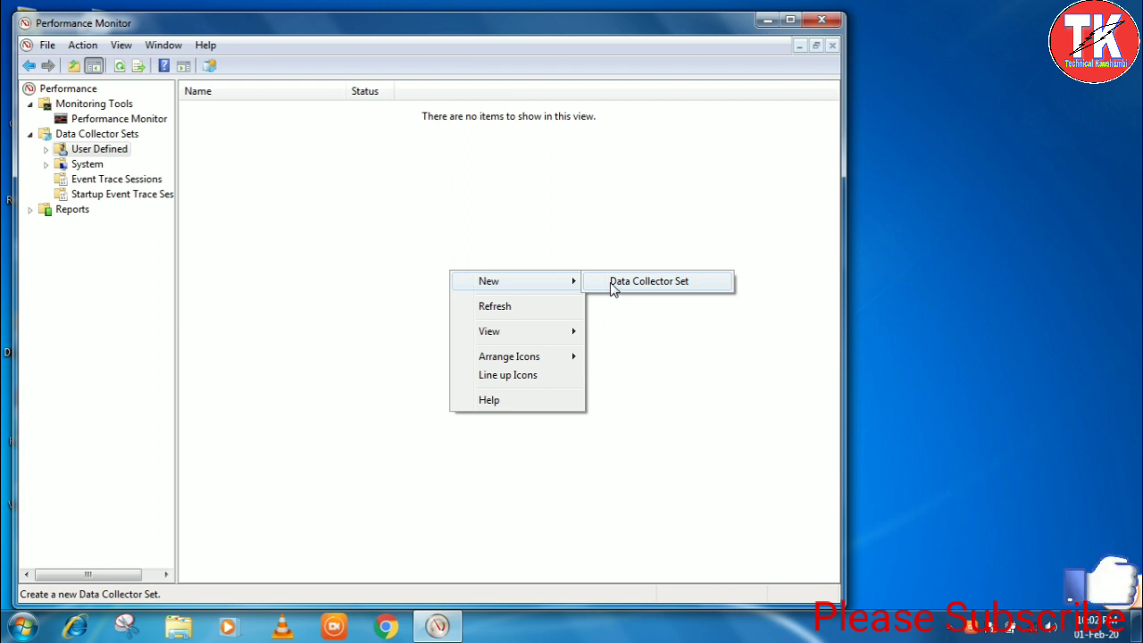
# Start a new user-defined data collector set named cpu and choose to create it manually
pyautogui.click(669, 284)
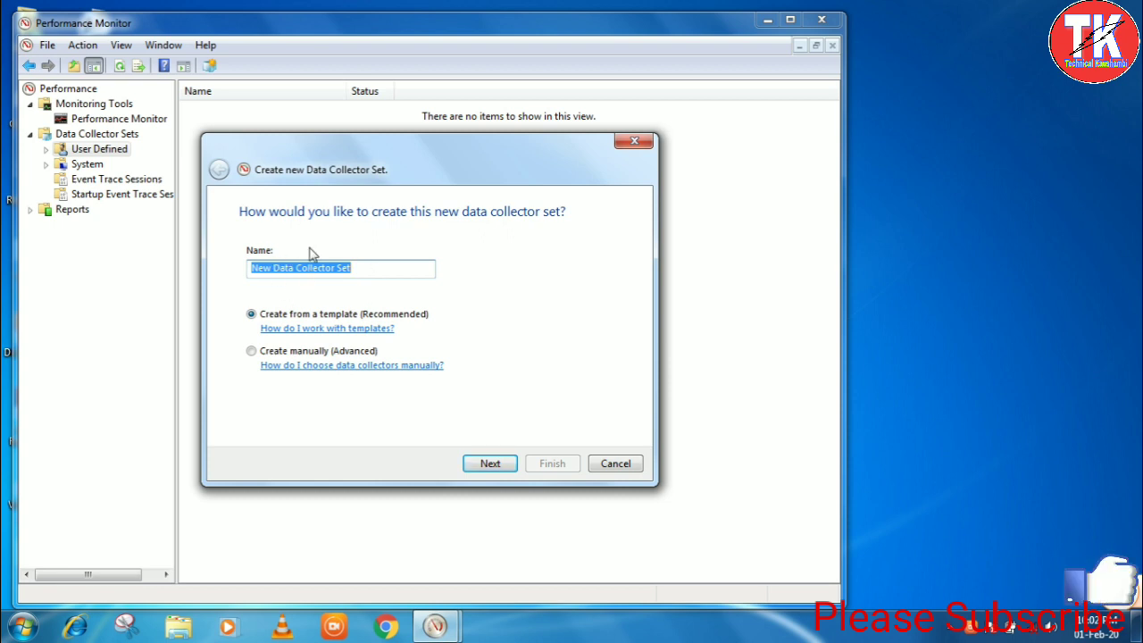
pyautogui.click(368, 269)
pyautogui.press('BackSpace')
pyautogui.press('BackSpace')
pyautogui.press('BackSpace')
pyautogui.press('BackSpace')
pyautogui.press('BackSpace')
pyautogui.press('BackSpace')
pyautogui.press('BackSpace')
pyautogui.press('BackSpace')
pyautogui.press('BackSpace')
pyautogui.press('BackSpace')
pyautogui.press('BackSpace')
pyautogui.press('BackSpace')
pyautogui.press('BackSpace')
pyautogui.press('BackSpace')
pyautogui.press('BackSpace')
pyautogui.press('BackSpace')
pyautogui.press('BackSpace')
pyautogui.press('BackSpace')
pyautogui.press('BackSpace')
pyautogui.press('BackSpace')
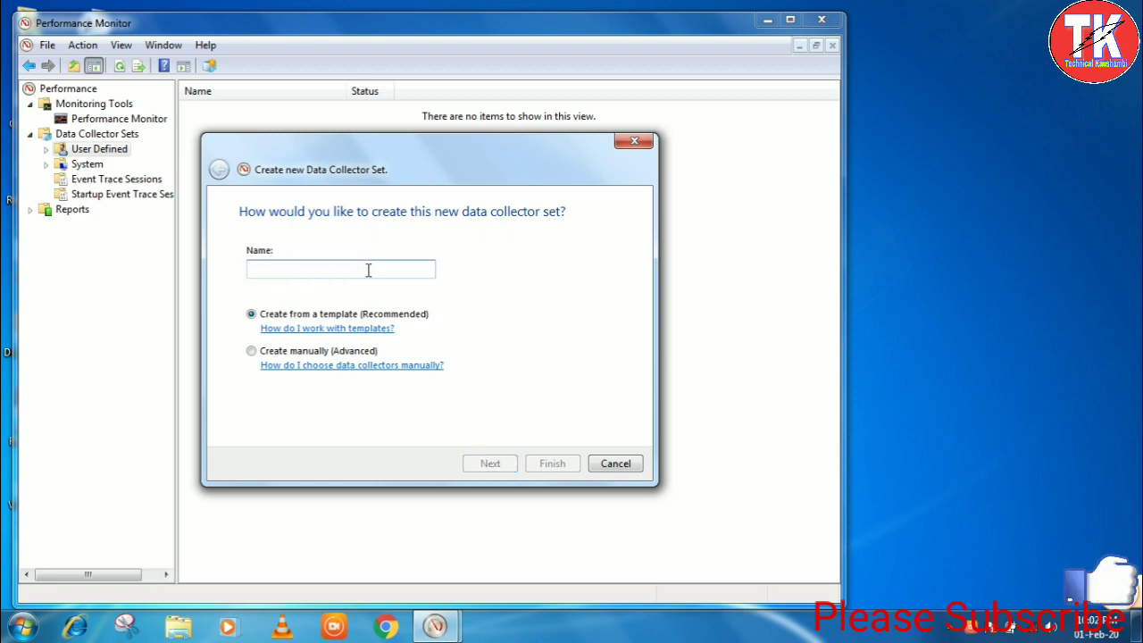
pyautogui.write('d')
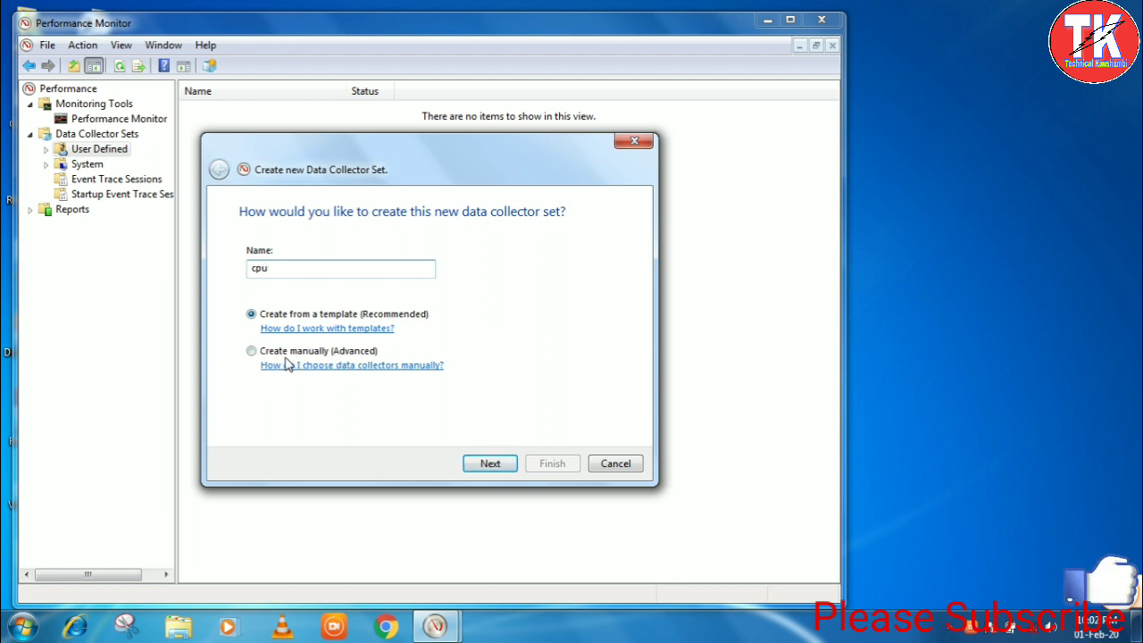
pyautogui.click(252, 353)
pyautogui.click(490, 464)
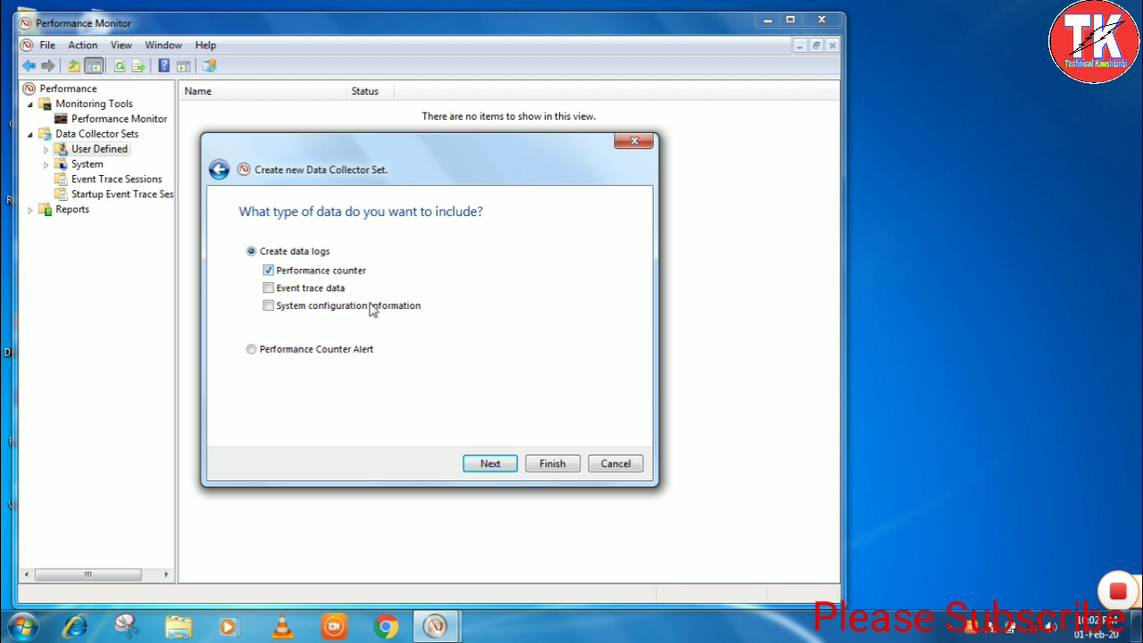
# Accept performance counter data logs and add all Processor counters for instance 3 to the log
pyautogui.click(487, 464)
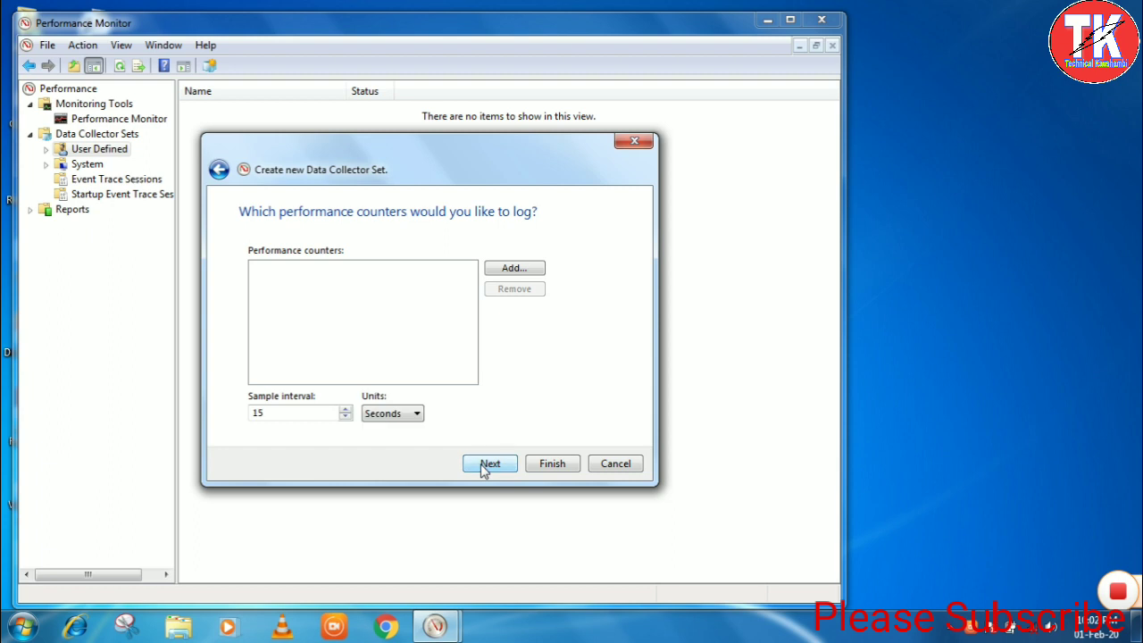
pyautogui.click(514, 269)
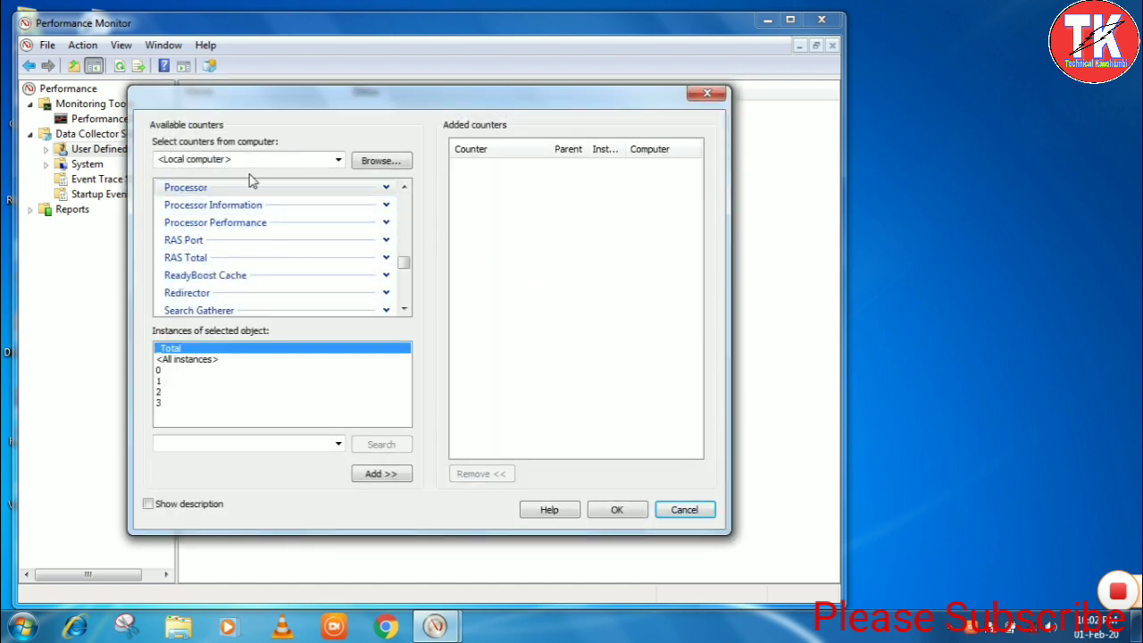
pyautogui.click(194, 189)
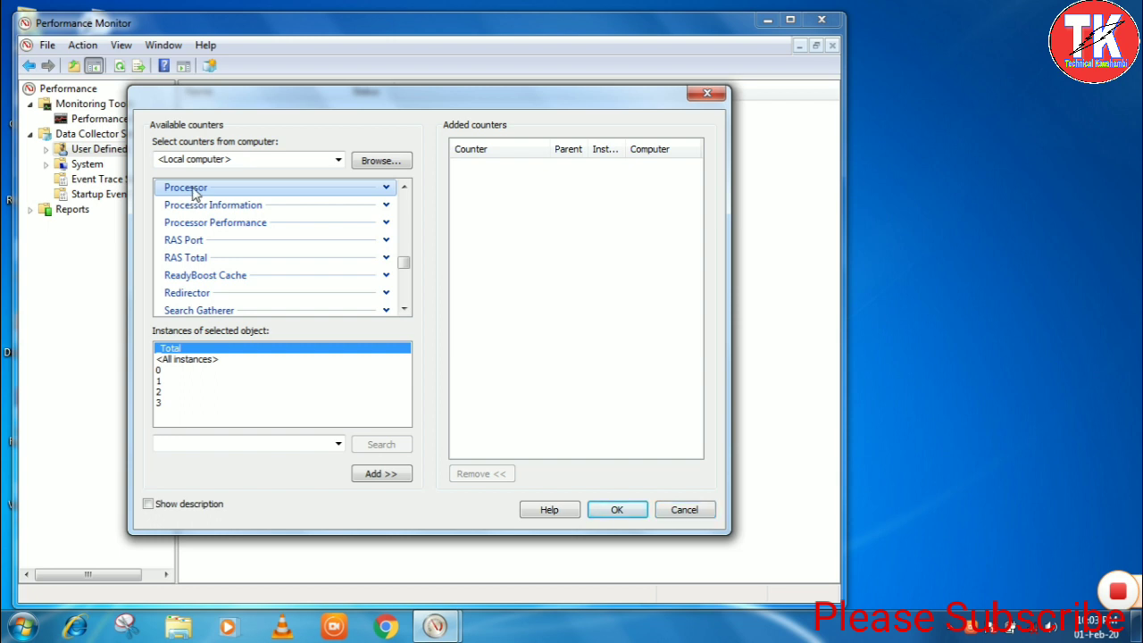
pyautogui.click(164, 404)
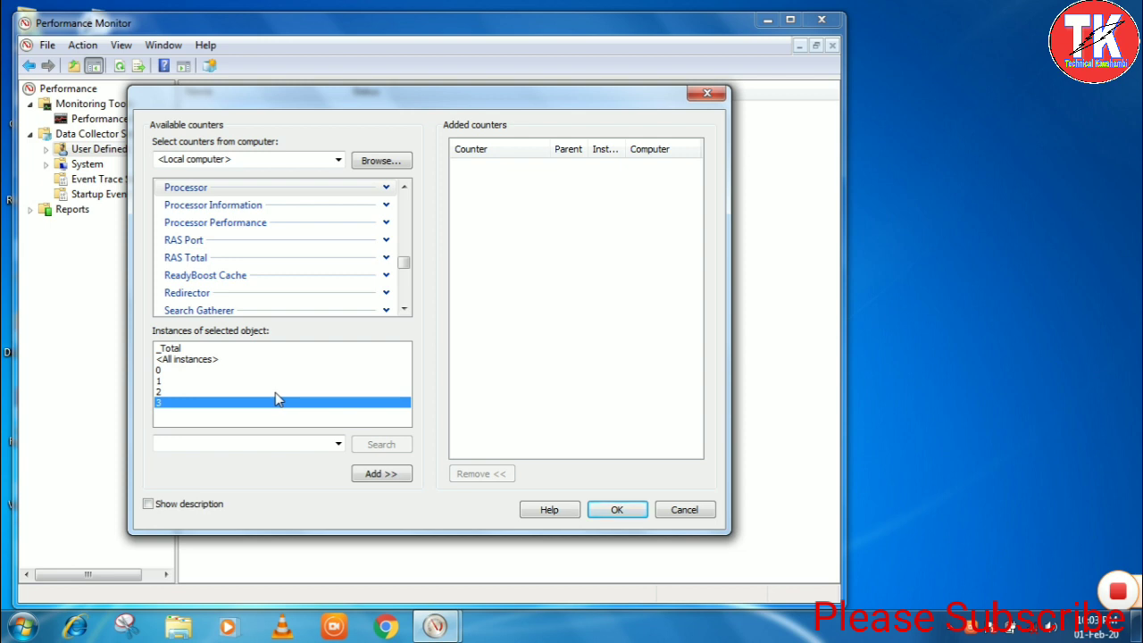
pyautogui.click(379, 475)
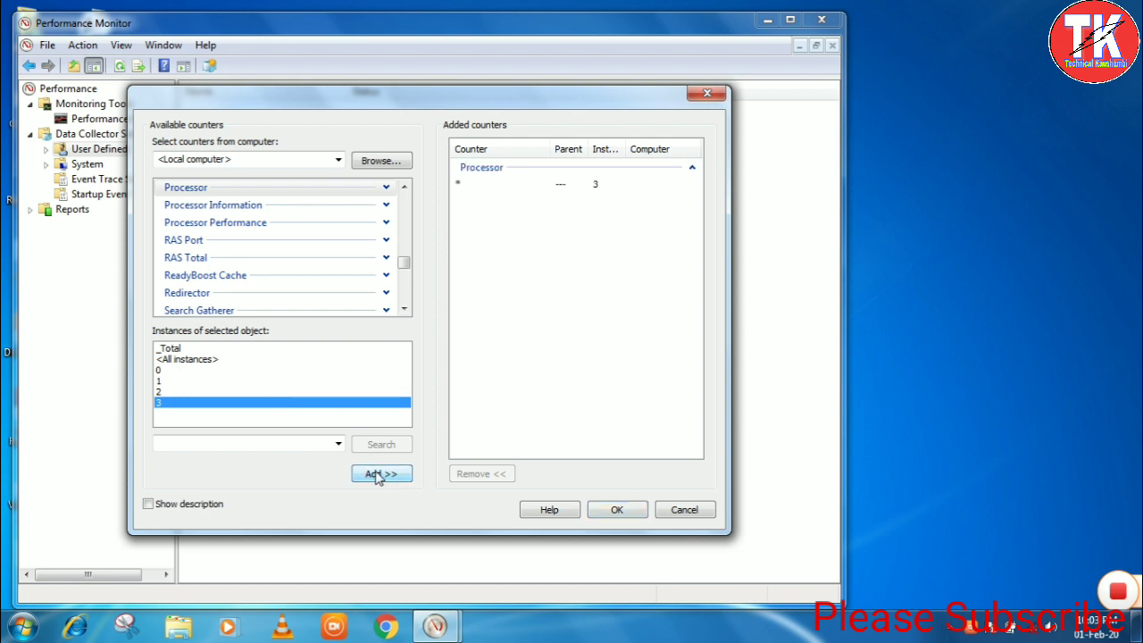
# Add the Process object's Thread Count counter for the _Total instance and confirm the counter selection
pyautogui.click(405, 188)
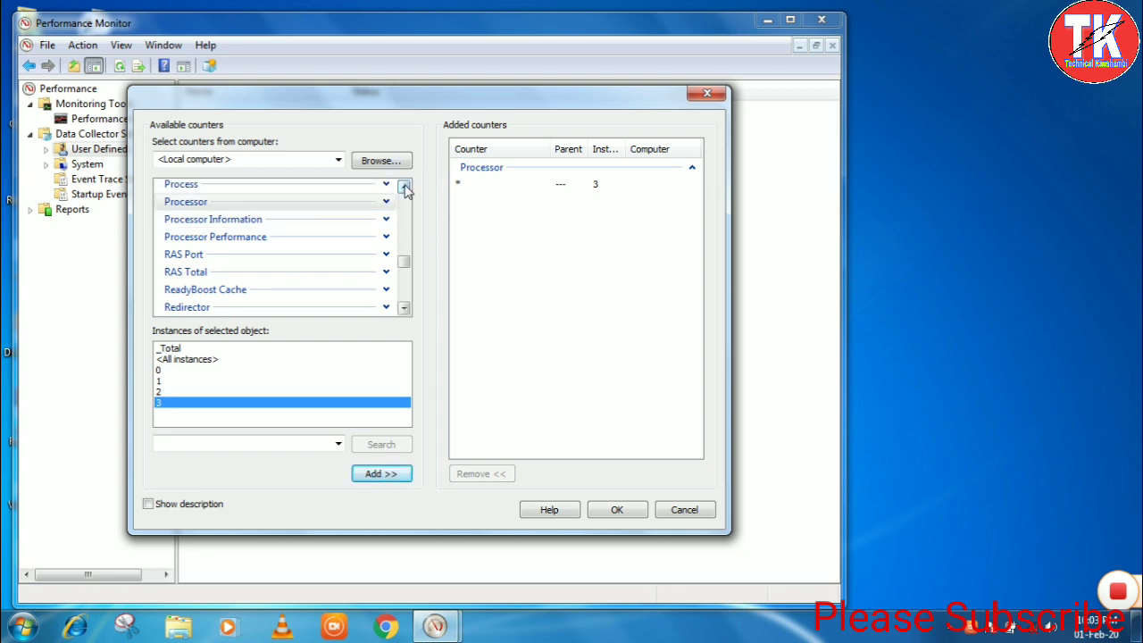
pyautogui.click(249, 187)
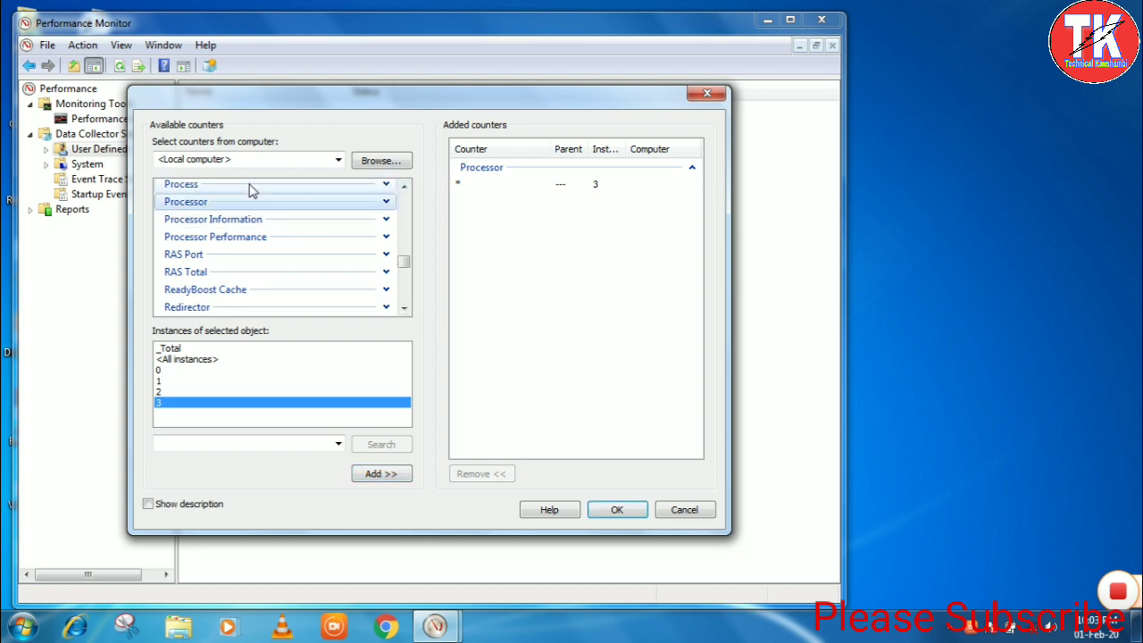
pyautogui.click(387, 185)
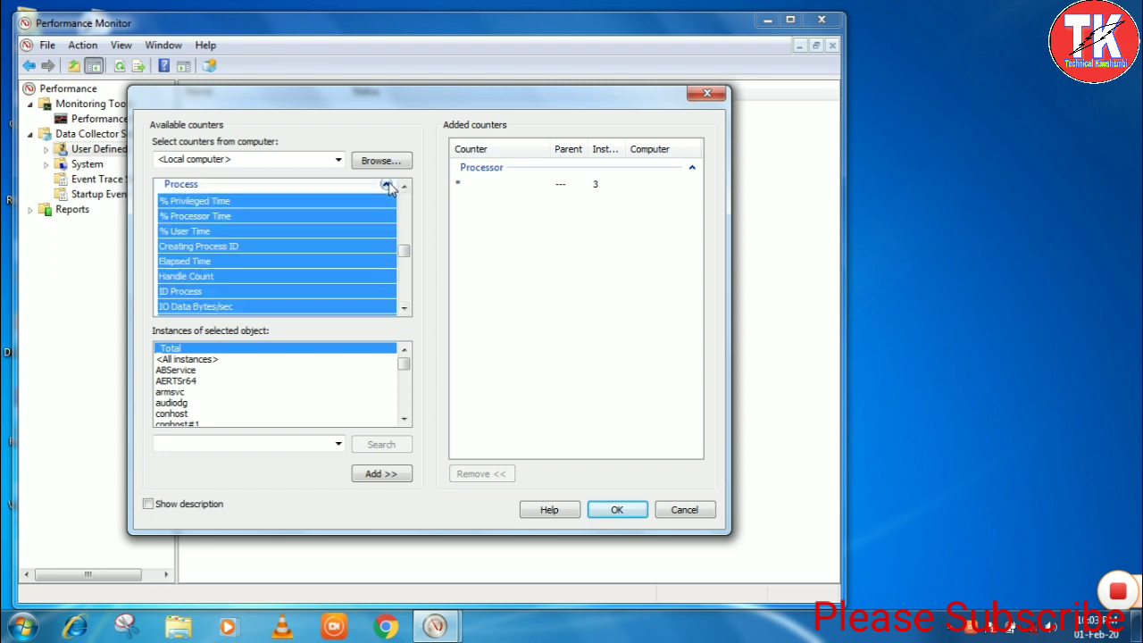
pyautogui.click(225, 261)
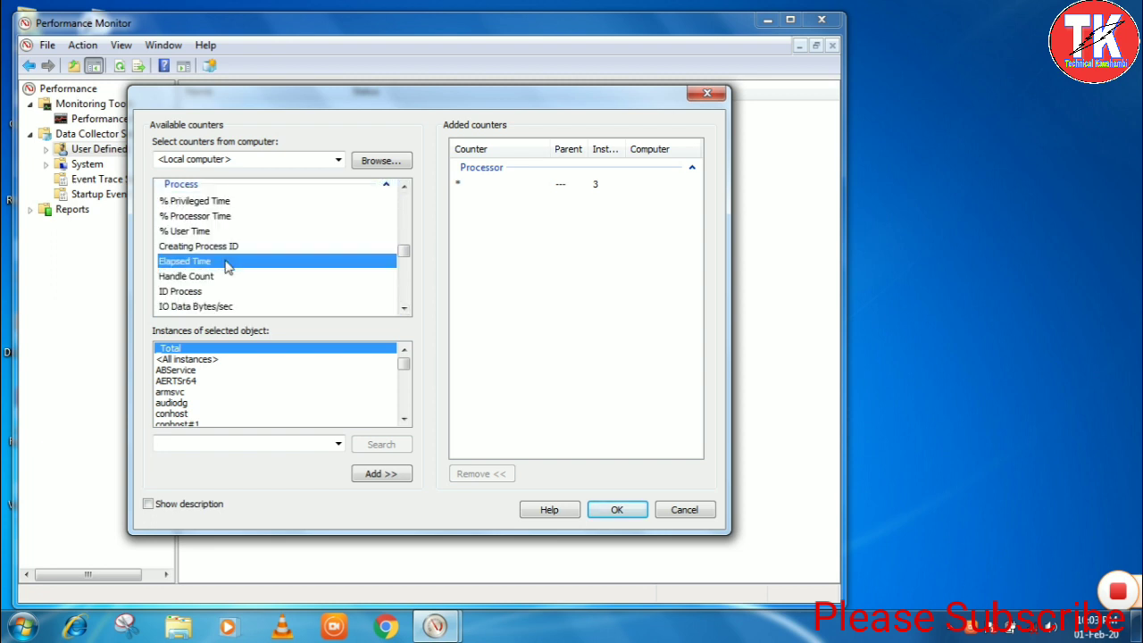
pyautogui.scroll(-2, 227, 266)
pyautogui.scroll(-4, 227, 266)
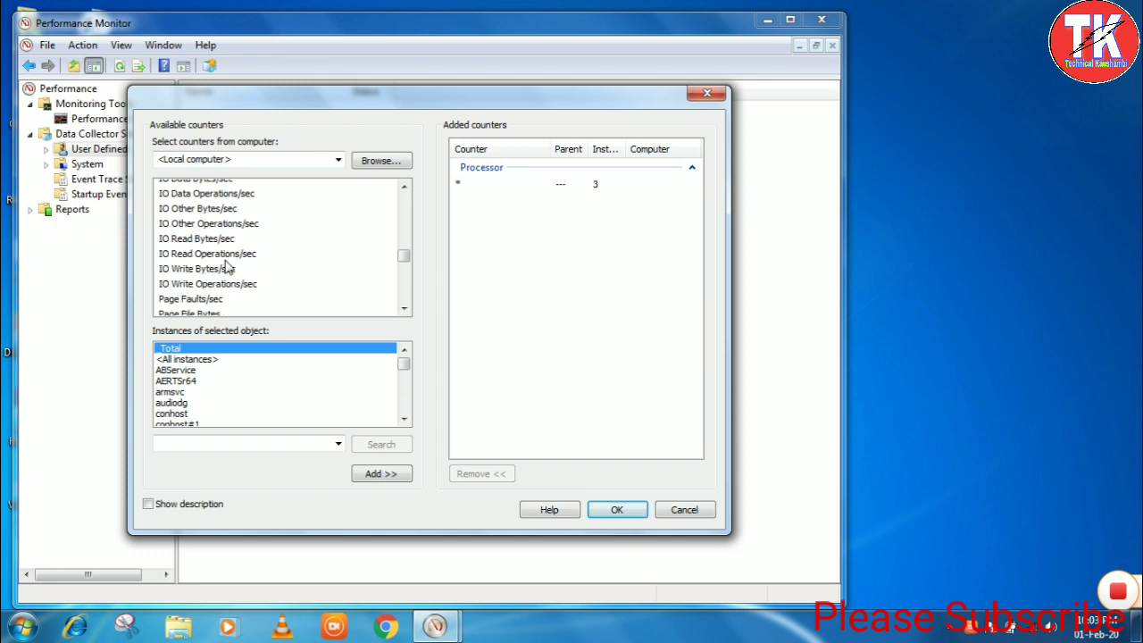
pyautogui.scroll(-1, 226, 266)
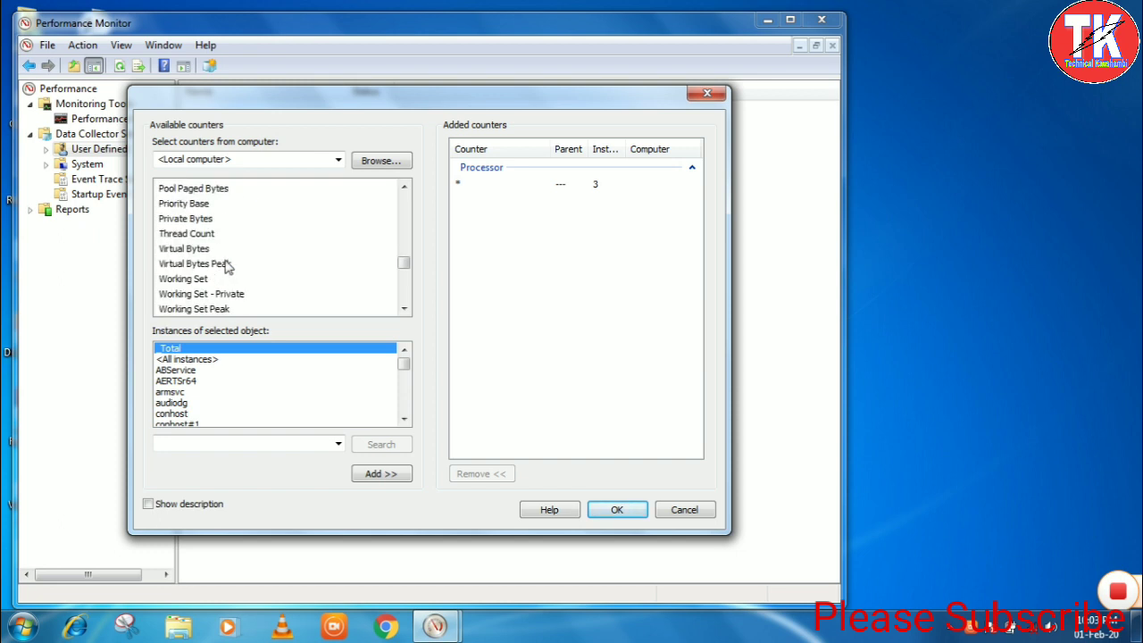
pyautogui.scroll(-1, 227, 266)
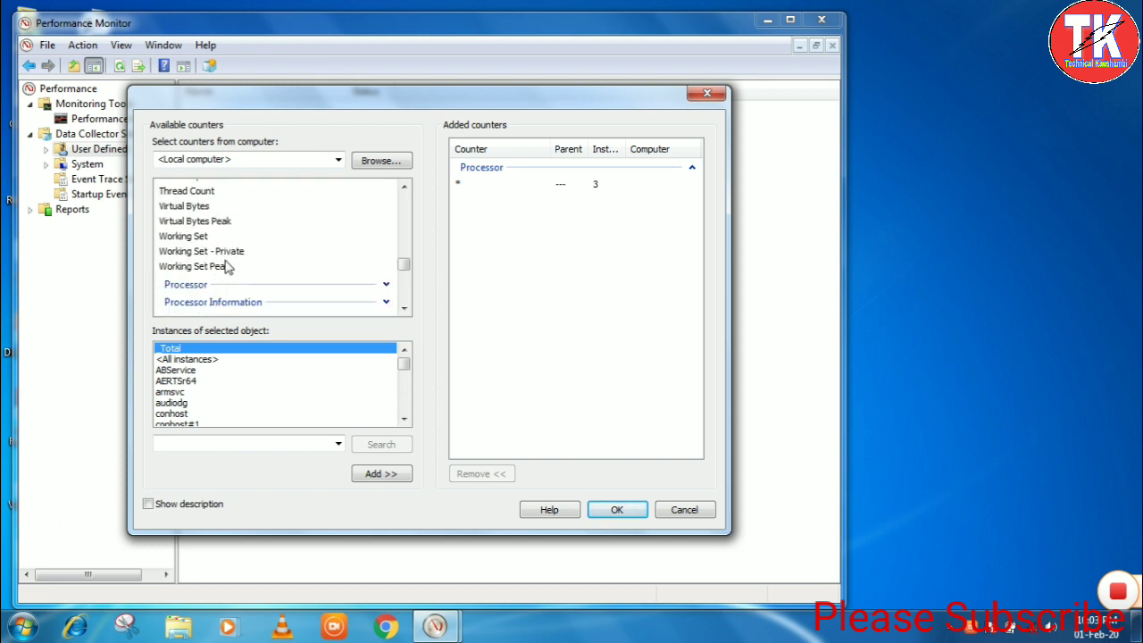
pyautogui.scroll(1, 226, 266)
pyautogui.click(189, 234)
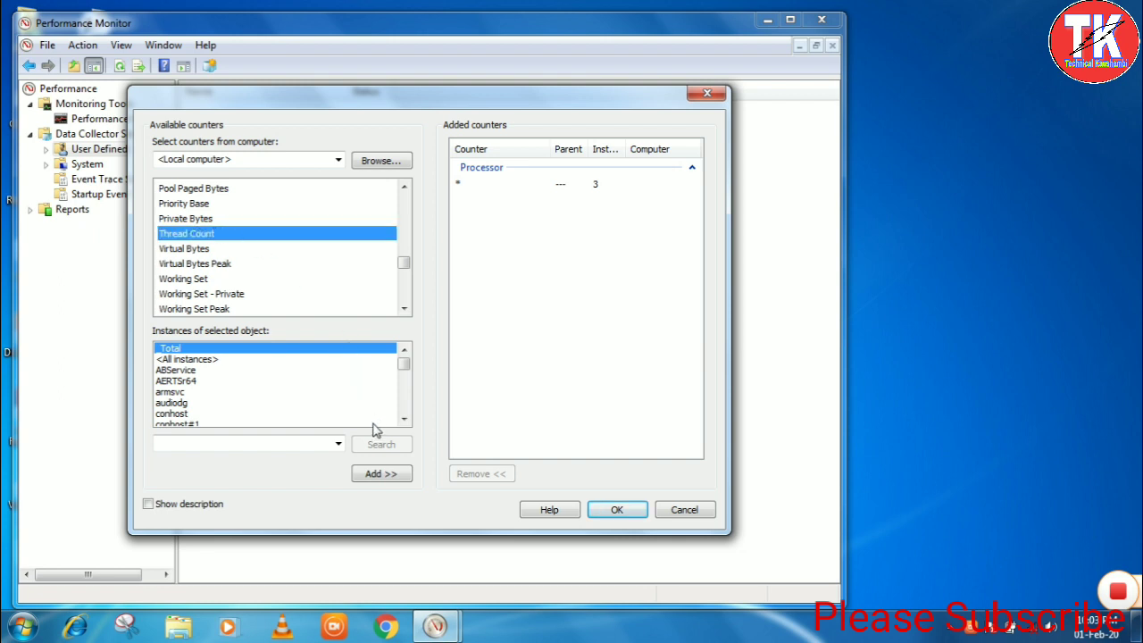
pyautogui.click(383, 476)
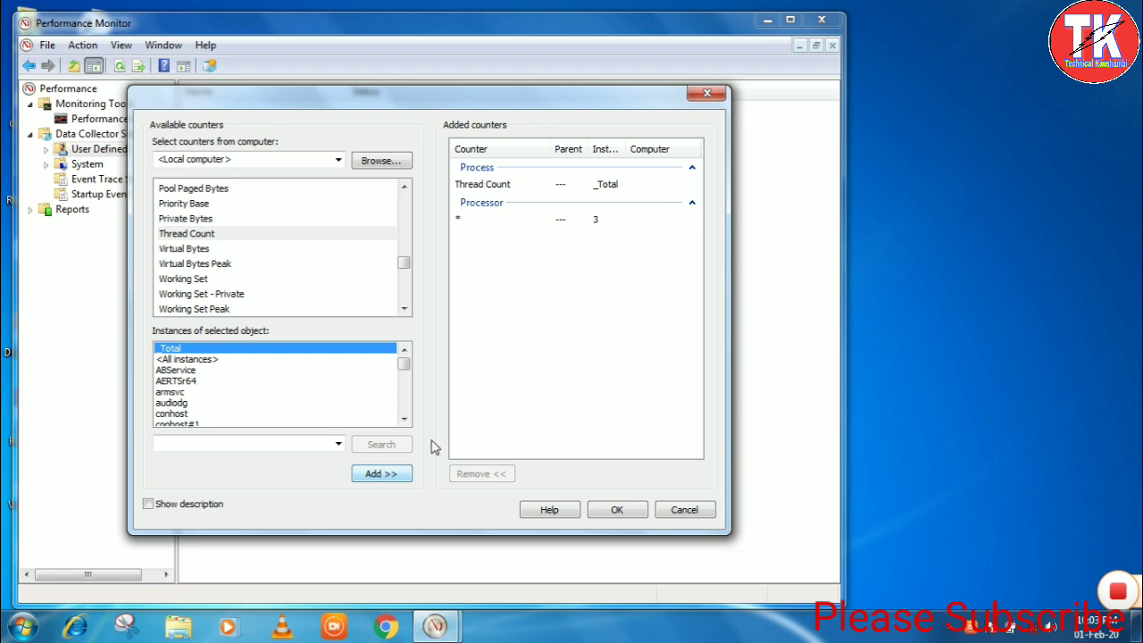
pyautogui.click(609, 509)
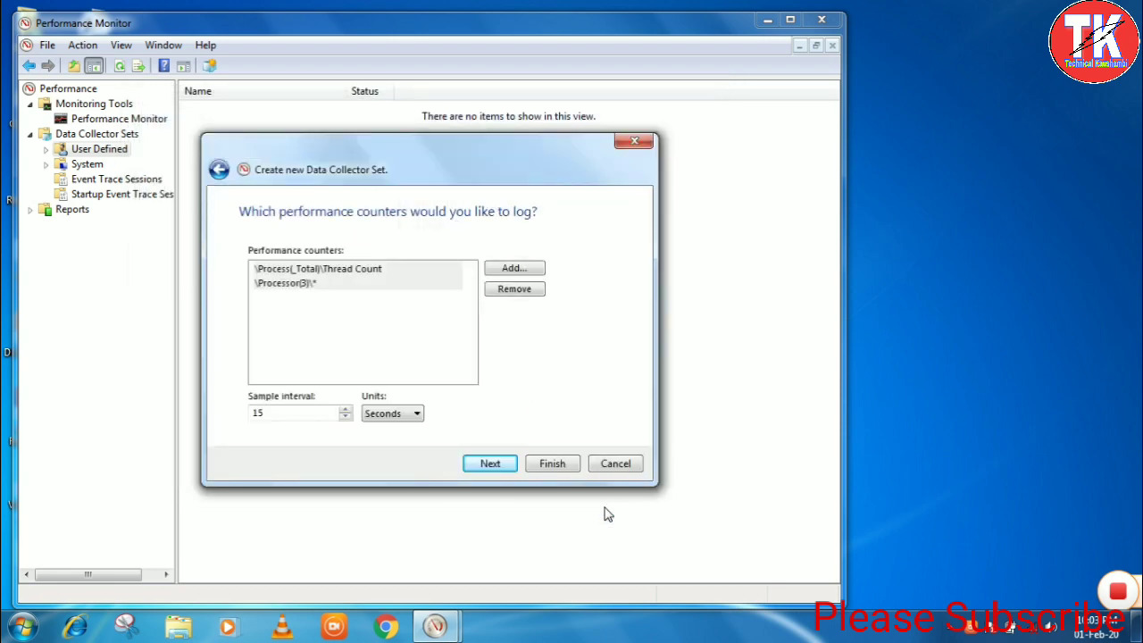
# Finish the collector set with the default root directory and Save and close option, then close Performance Monitor
pyautogui.click(490, 464)
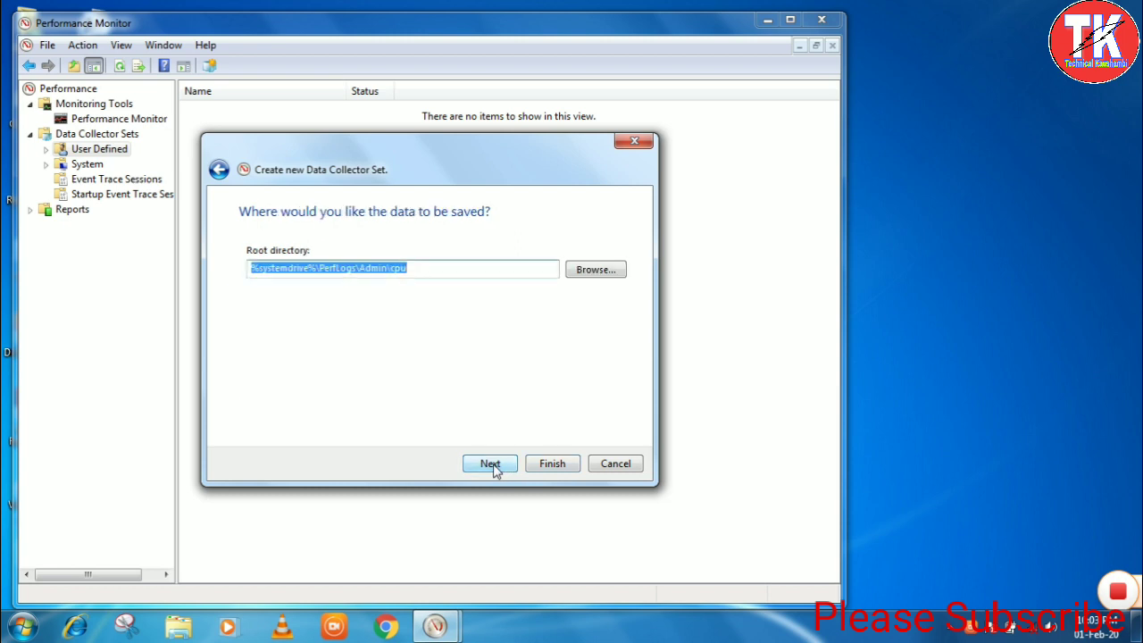
pyautogui.click(490, 463)
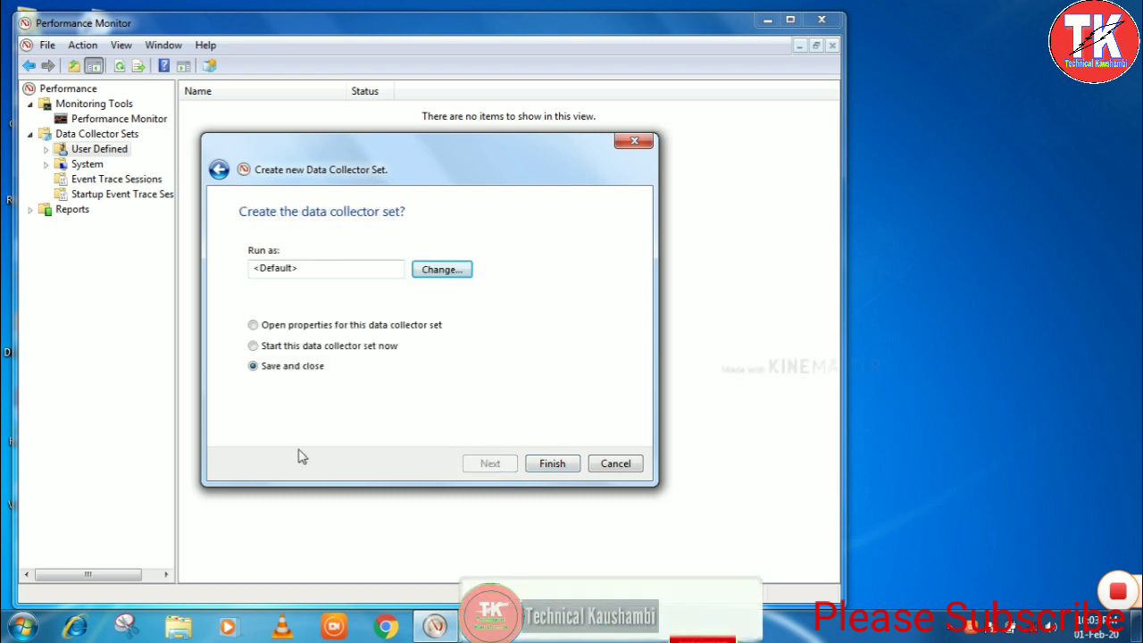
pyautogui.click(563, 465)
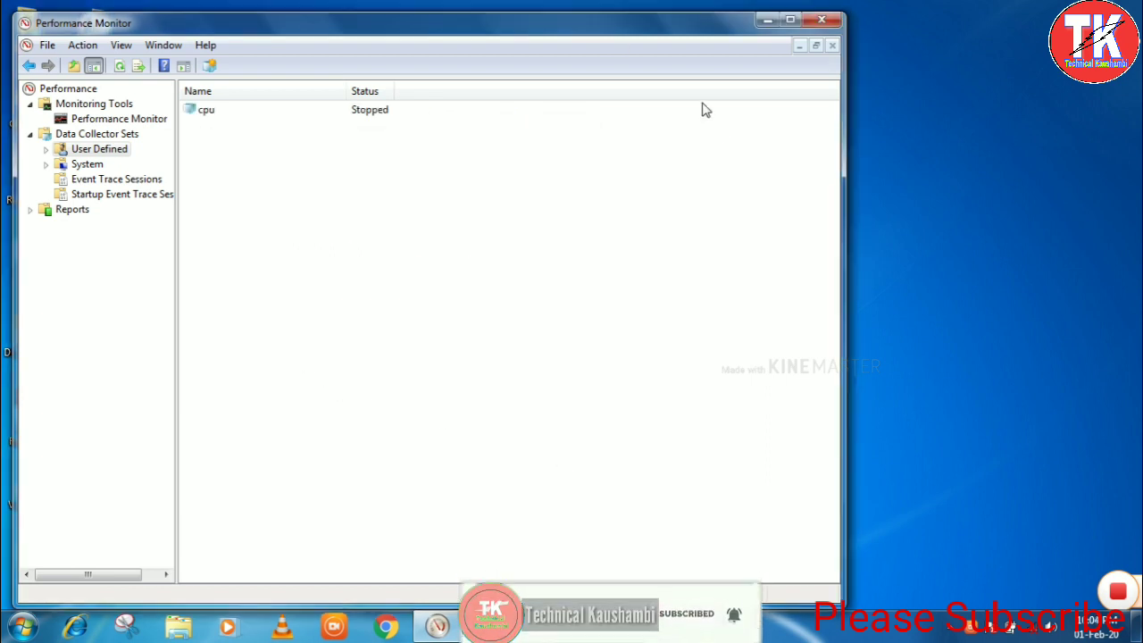
pyautogui.click(827, 21)
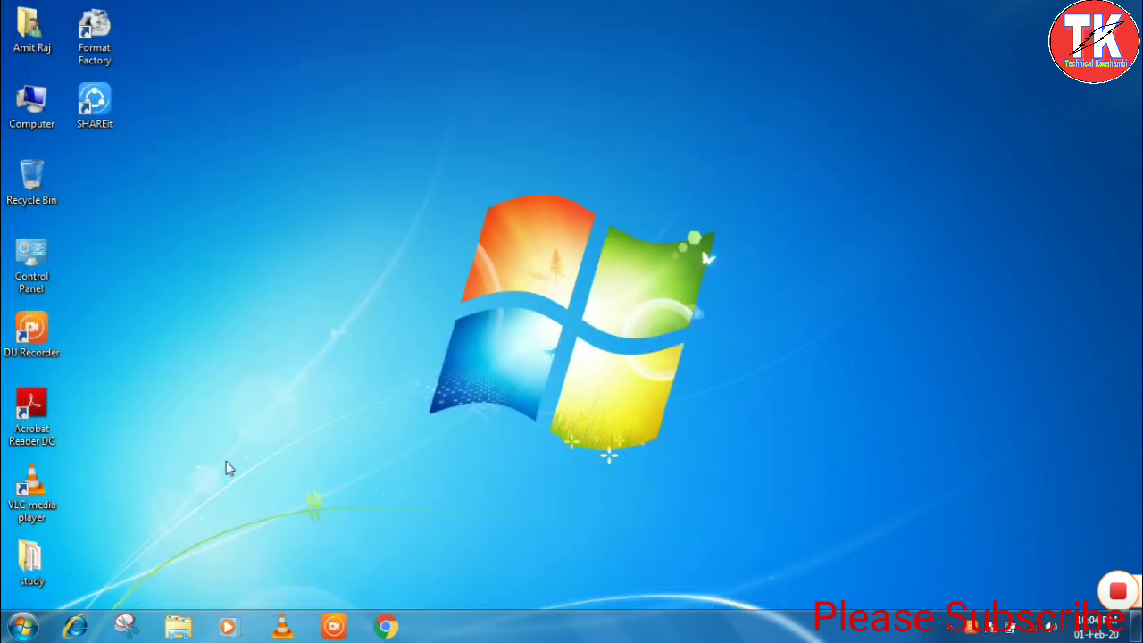
# Run msconfig to launch System Configuration and open the advanced boot options for the Windows 7 entry
pyautogui.press('super+r')
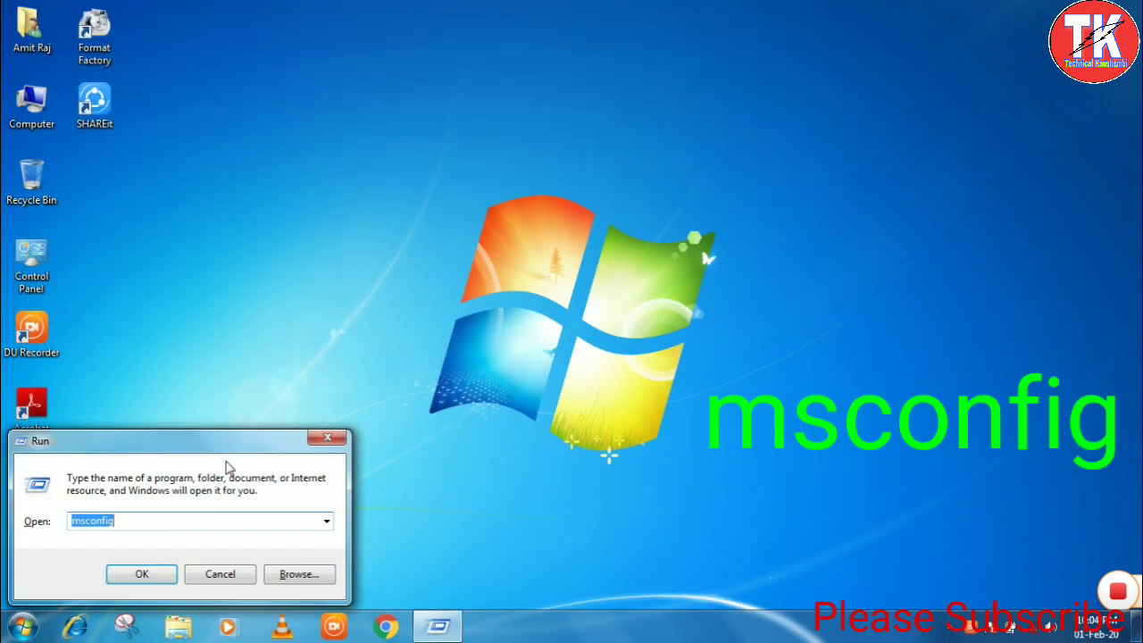
pyautogui.click(175, 520)
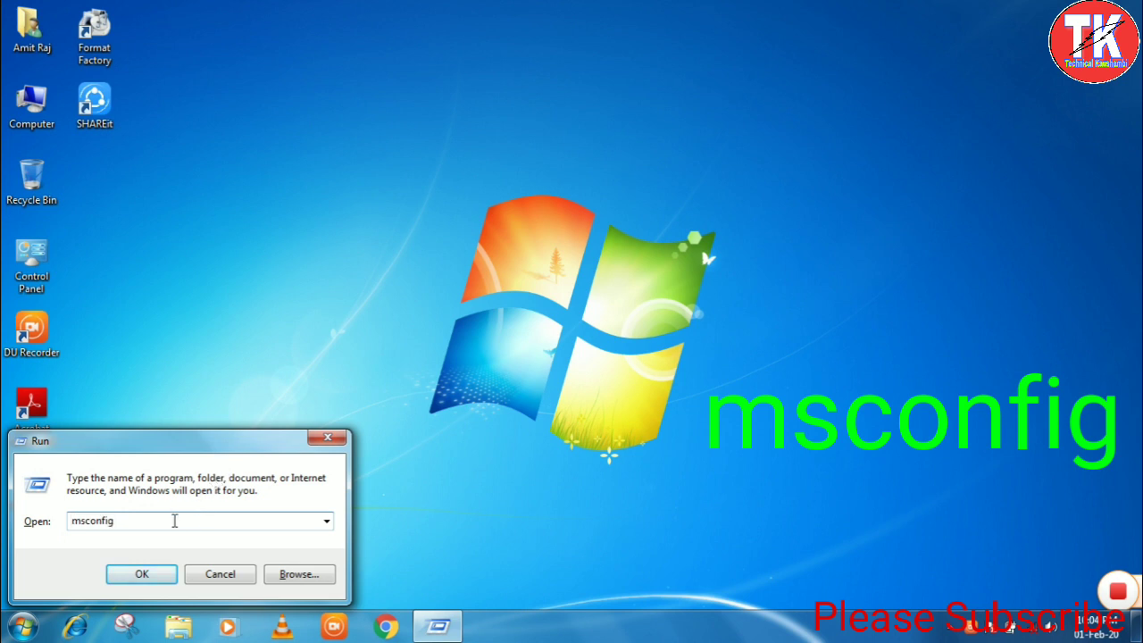
pyautogui.click(141, 576)
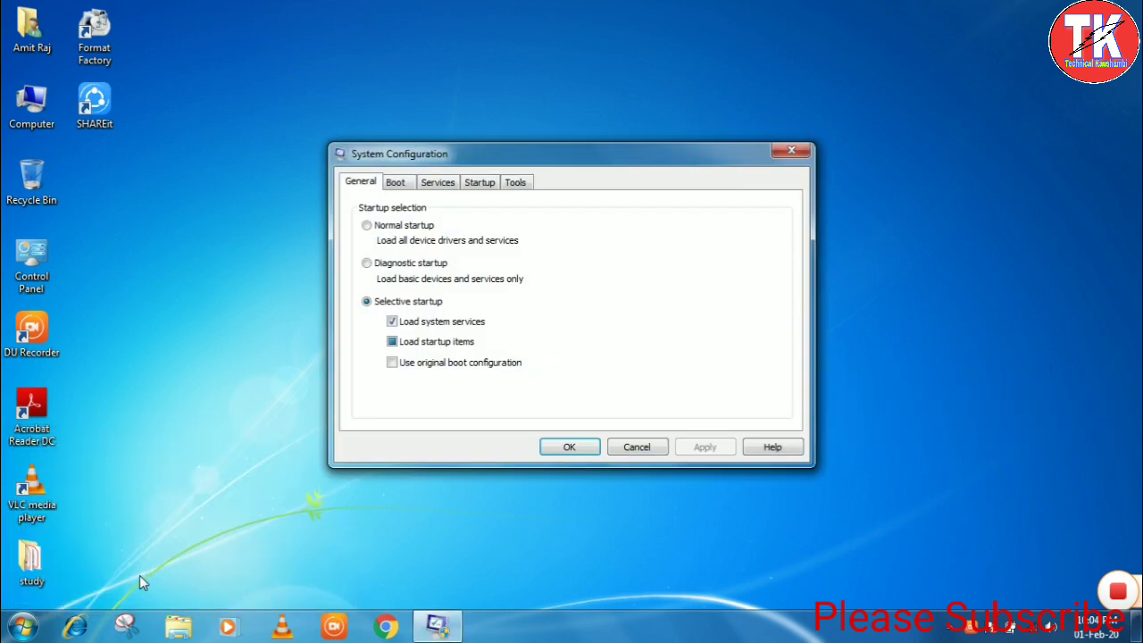
pyautogui.click(400, 189)
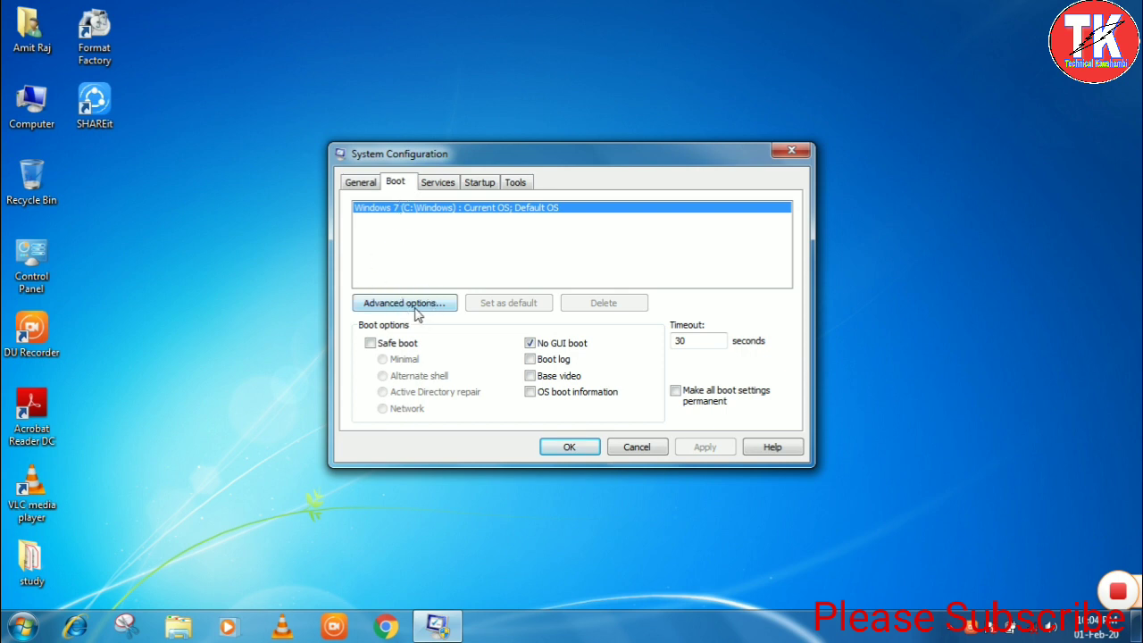
pyautogui.click(409, 305)
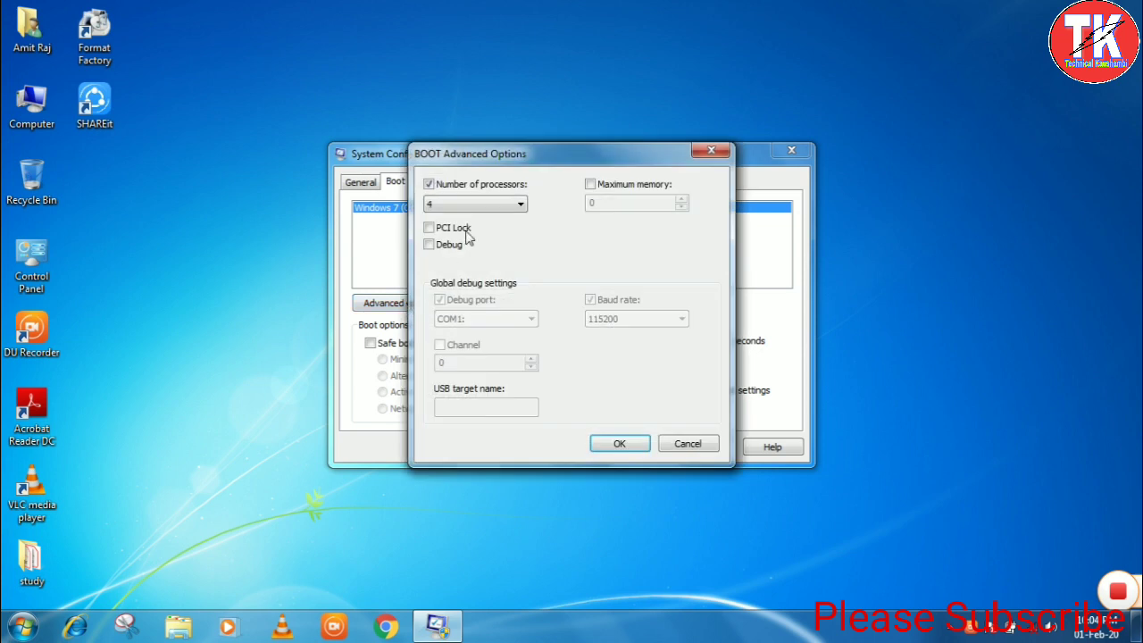
# Enable the number of processors boot option with the value 4, then apply and confirm the System Configuration changes
pyautogui.click(429, 185)
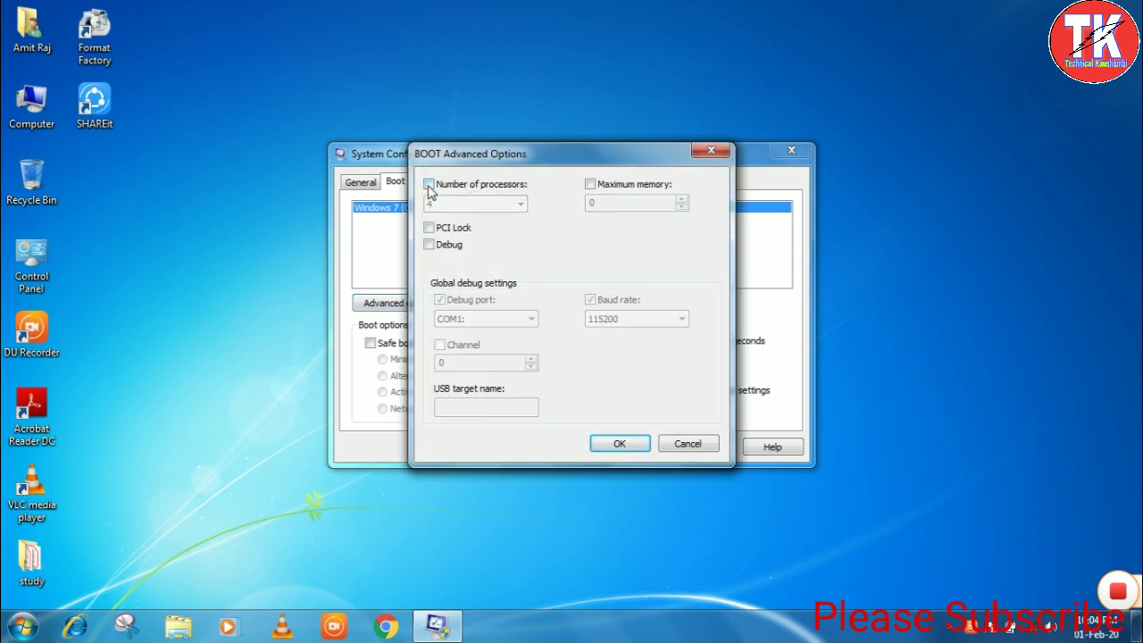
pyautogui.click(429, 185)
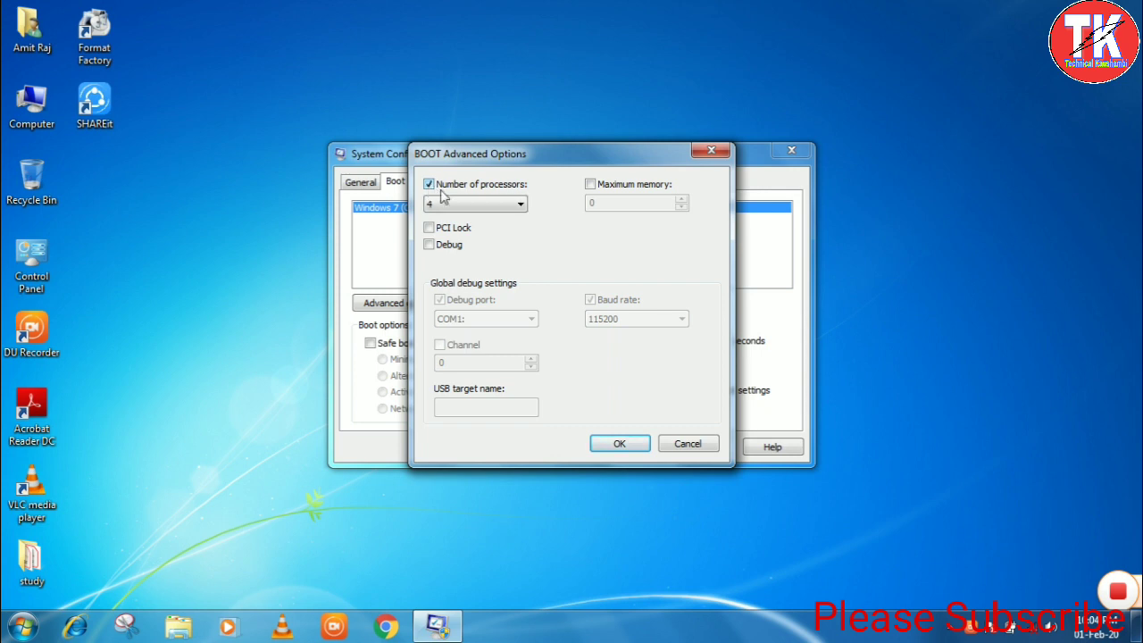
pyautogui.click(500, 211)
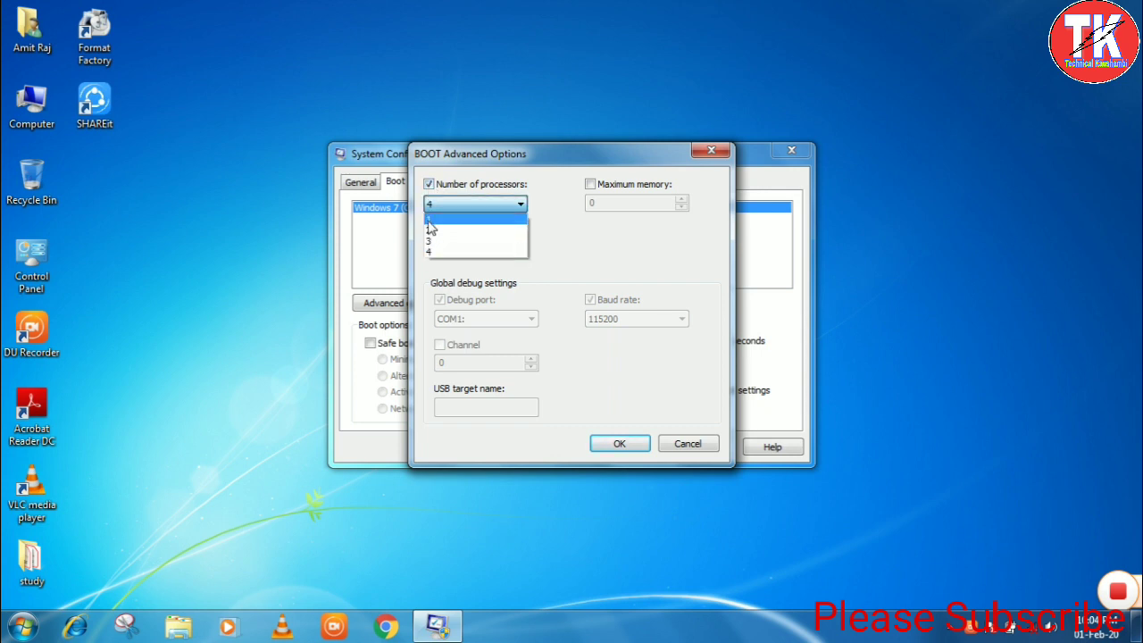
pyautogui.click(433, 254)
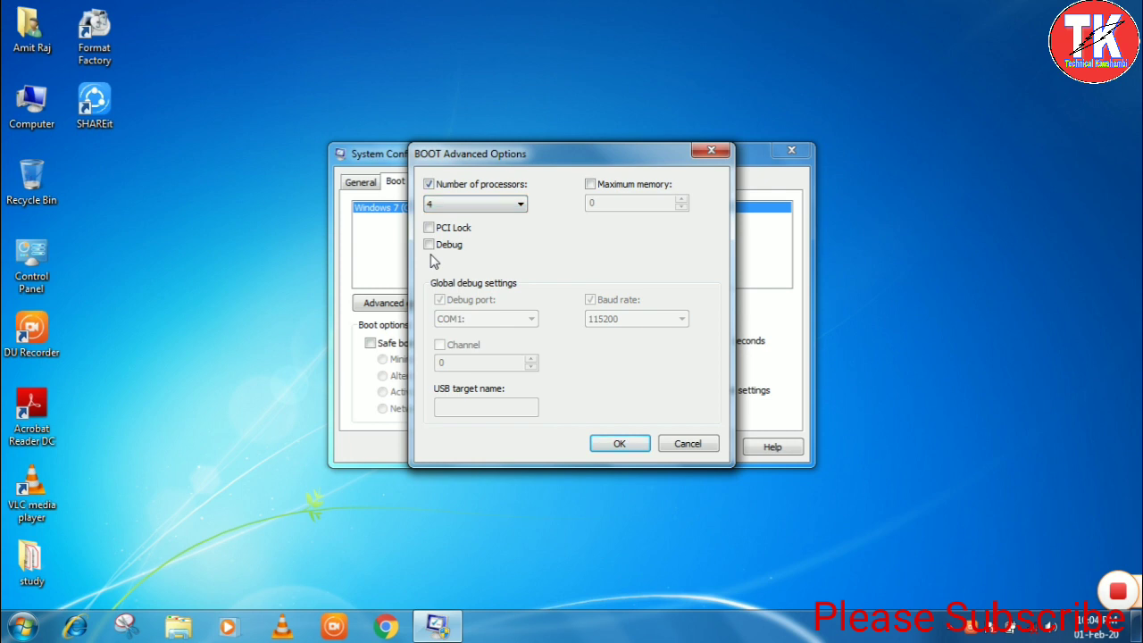
pyautogui.click(621, 444)
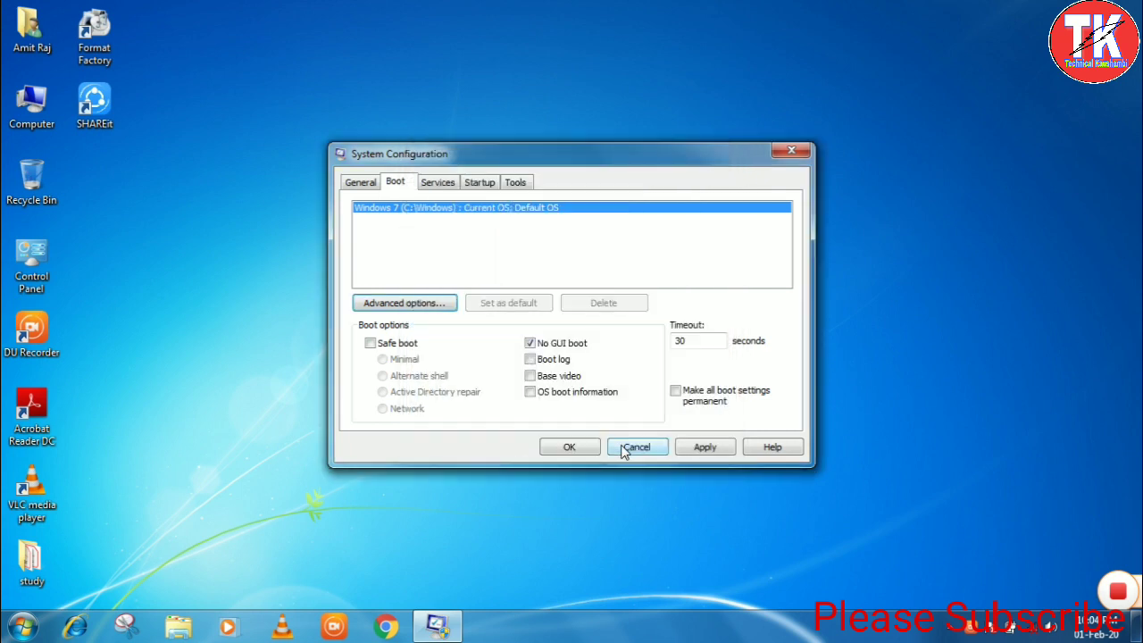
pyautogui.click(707, 449)
pyautogui.click(553, 447)
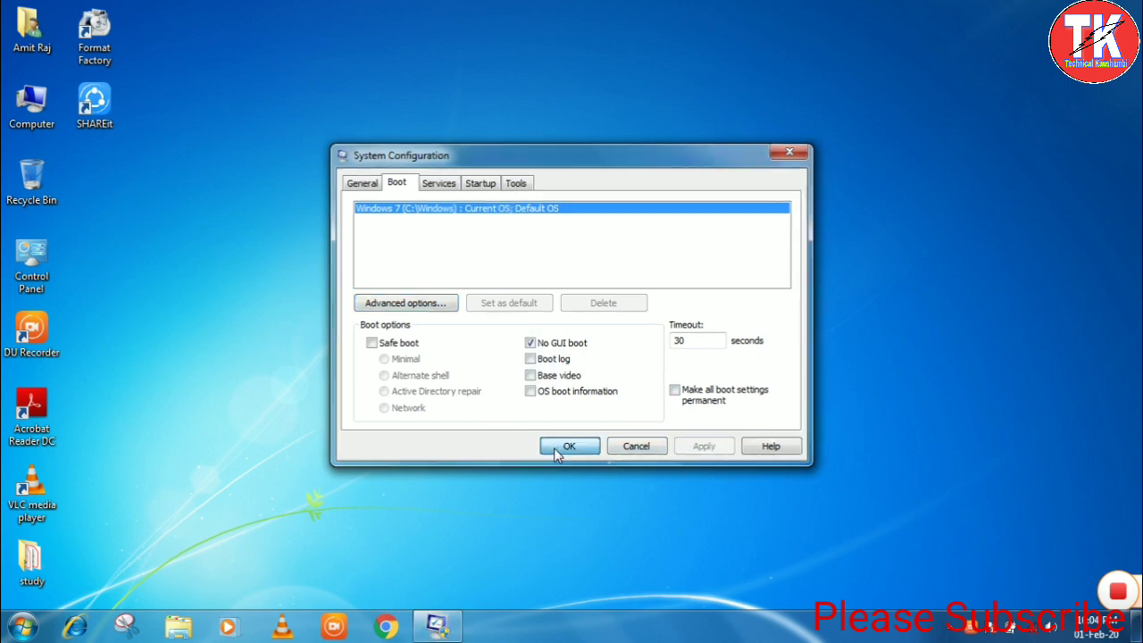